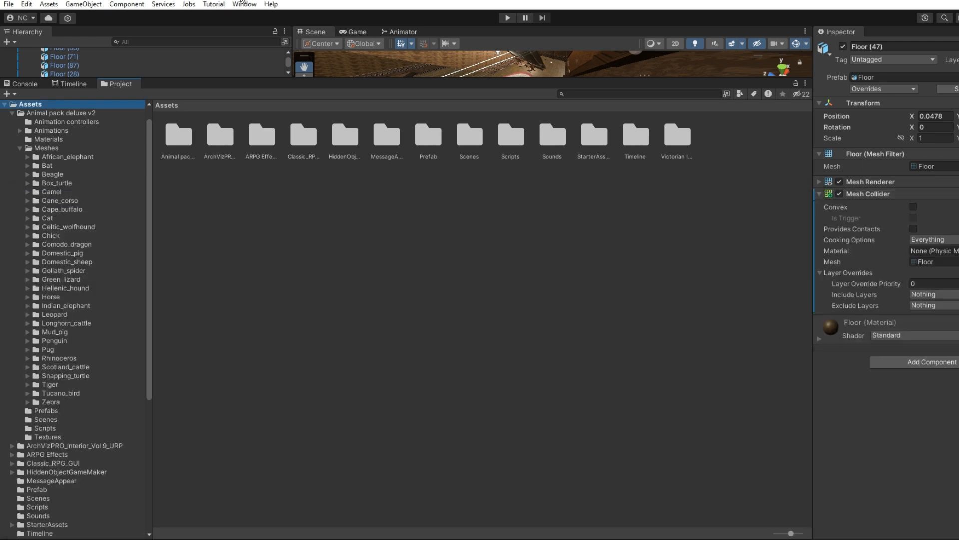
Install the AI Navigation package from the Unity Registry in the Package Manager
click(244, 5)
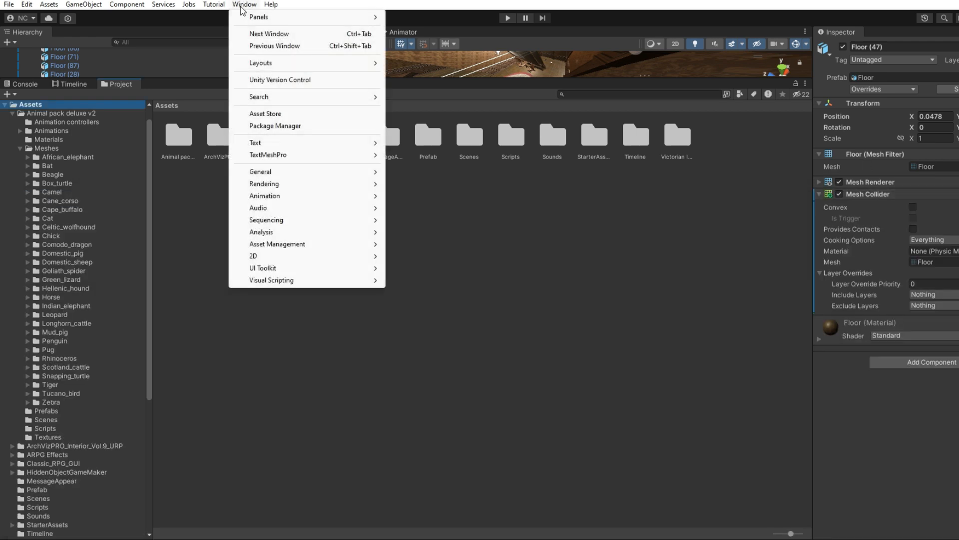
click(300, 125)
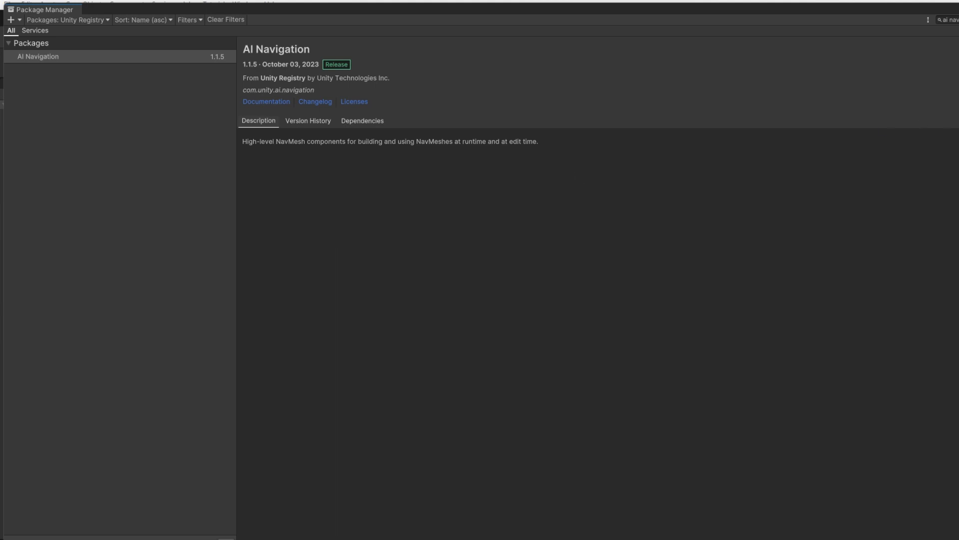
click(958, 50)
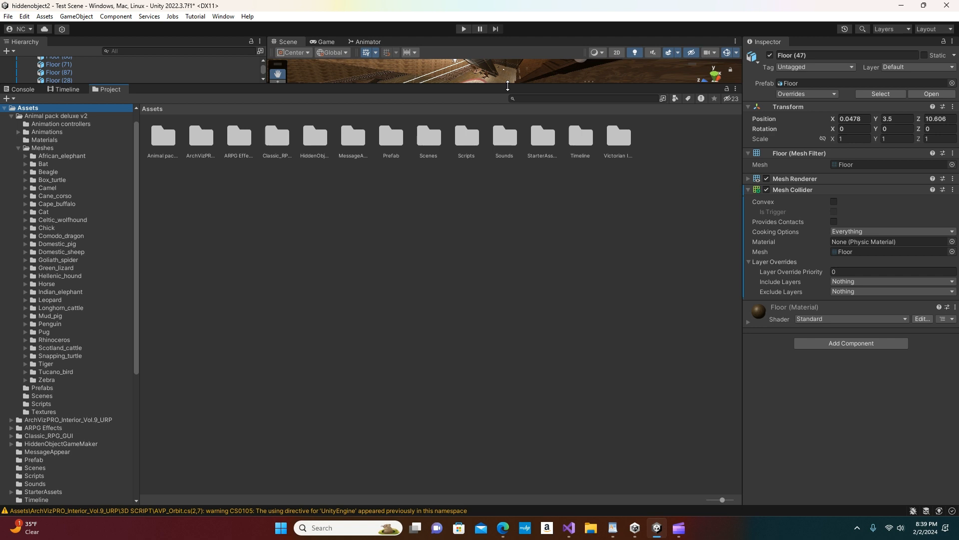
Enlarge the Scene view and select the wooden floor tile Floor (68) beside the round rug
drag(508, 86, 508, 173)
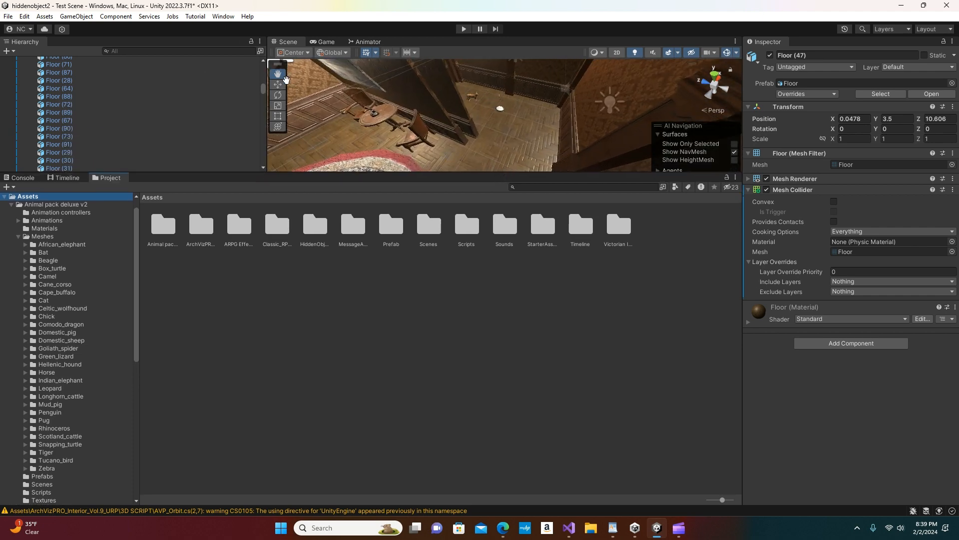
right_drag(475, 130, 240, 157)
scroll(477, 144, up, 5)
scroll(477, 145, down, 6)
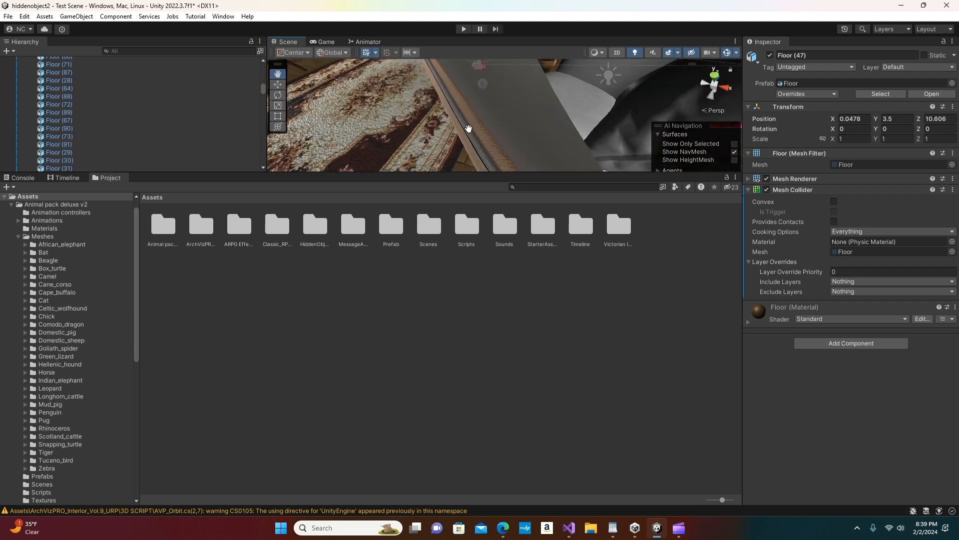
right_drag(464, 122, 459, 79)
drag(458, 79, 498, 63)
right_drag(509, 103, 598, 104)
right_drag(426, 101, 567, 146)
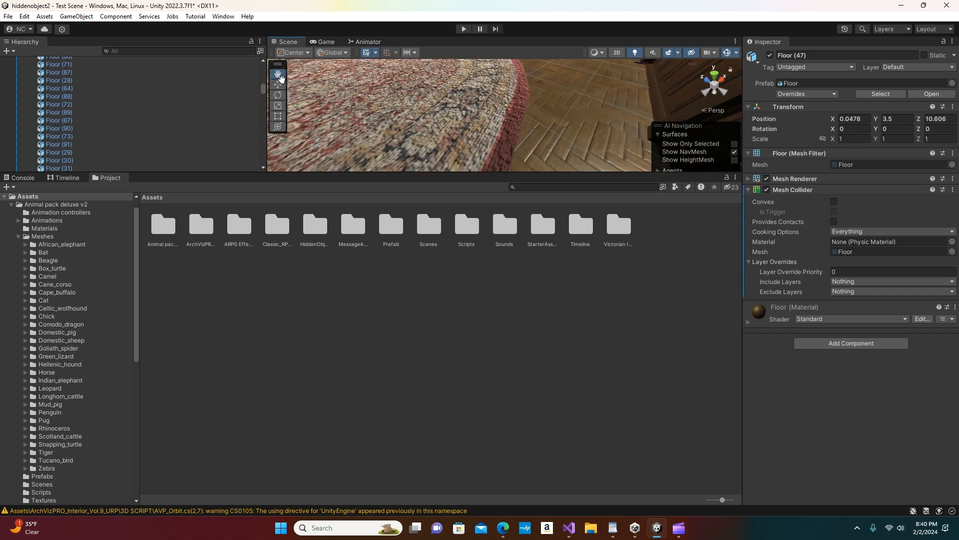
click(277, 85)
click(611, 135)
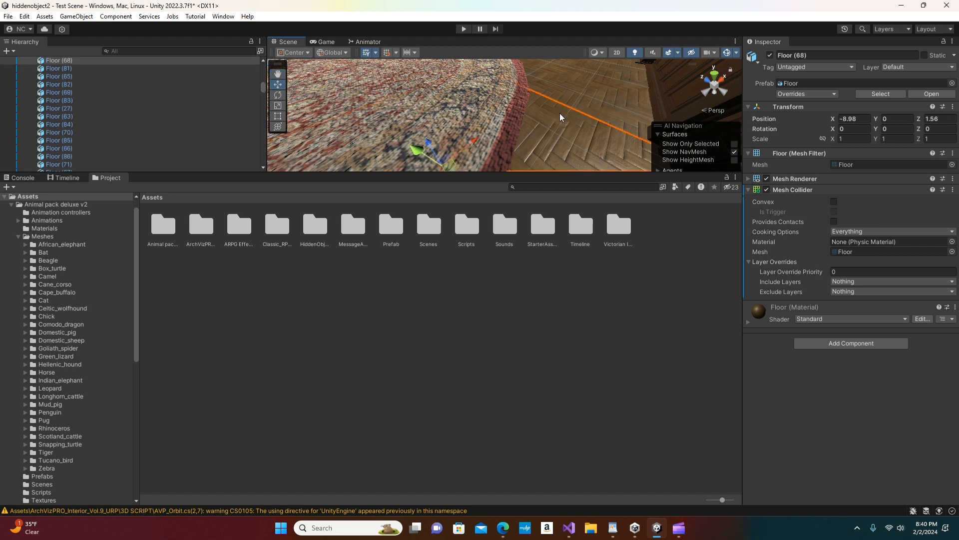
click(802, 56)
click(828, 57)
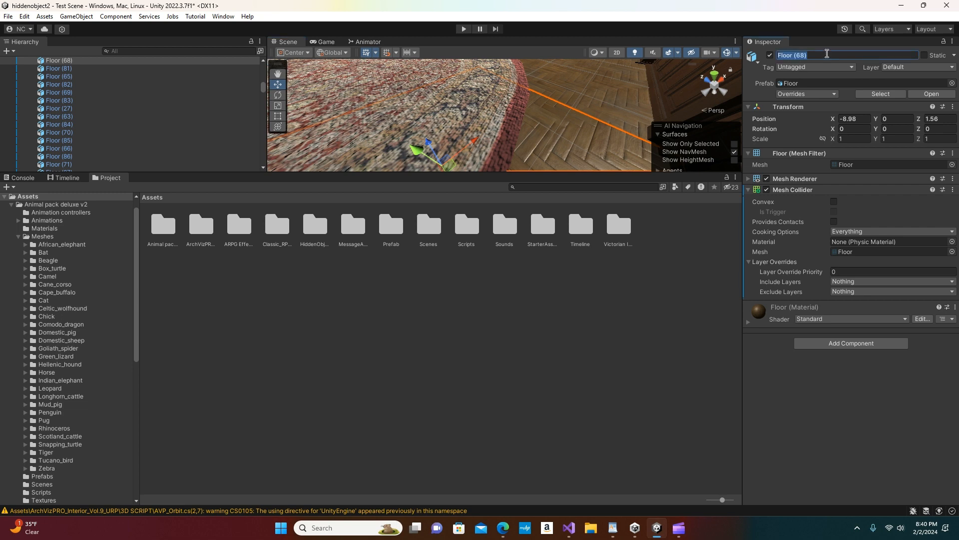
click(827, 54)
key(BackSpace)
key(BackSpace)
key(BackSpace)
key(BackSpace)
text(NavMesh)
key(Escape)
Add a NavMeshSurface component to the selected floor tile and bake its navigation mesh
click(863, 343)
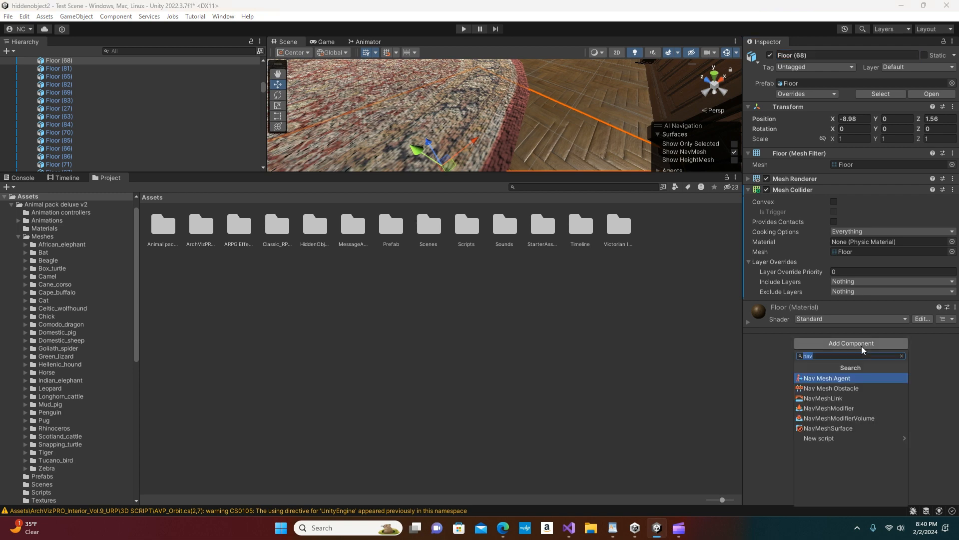
click(827, 356)
key(BackSpace)
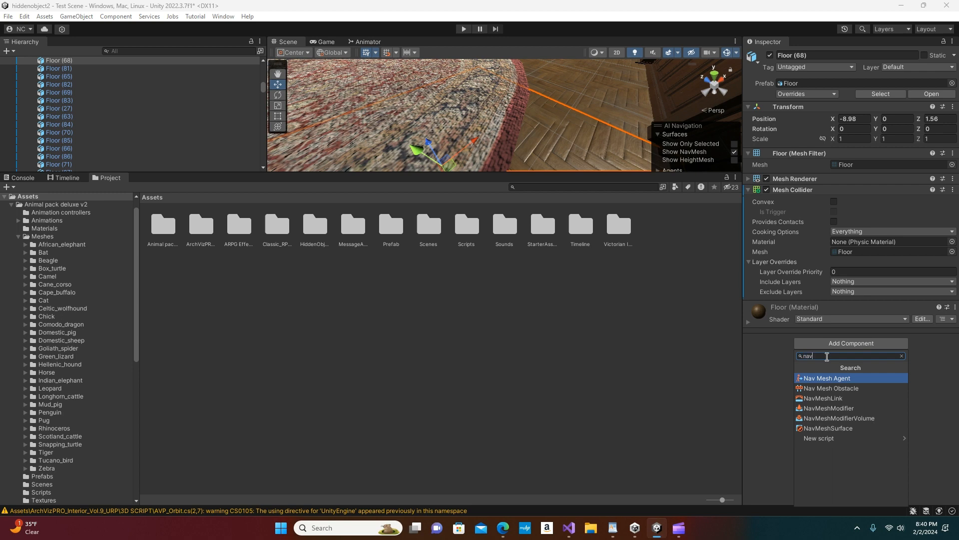
key(BackSpace)
key(BackSpace)
text(n)
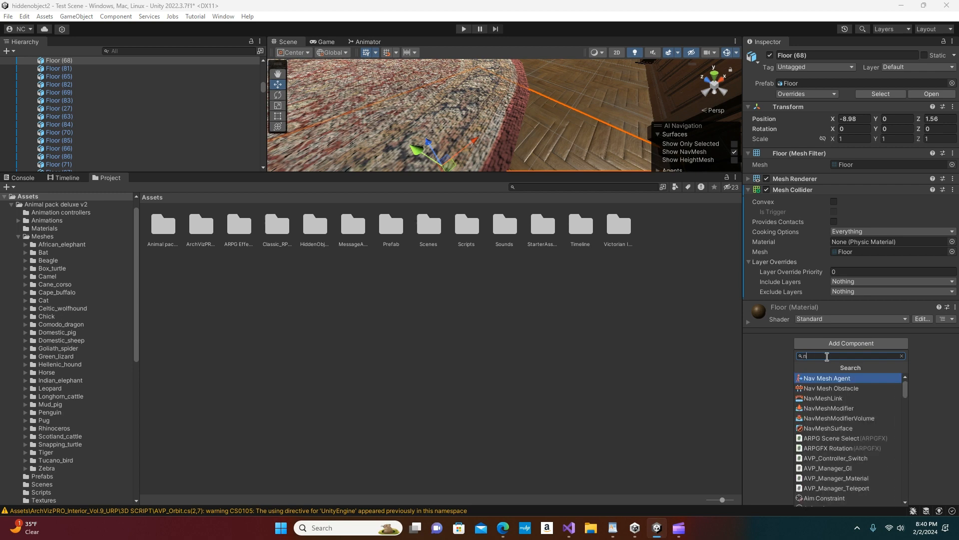
text(av)
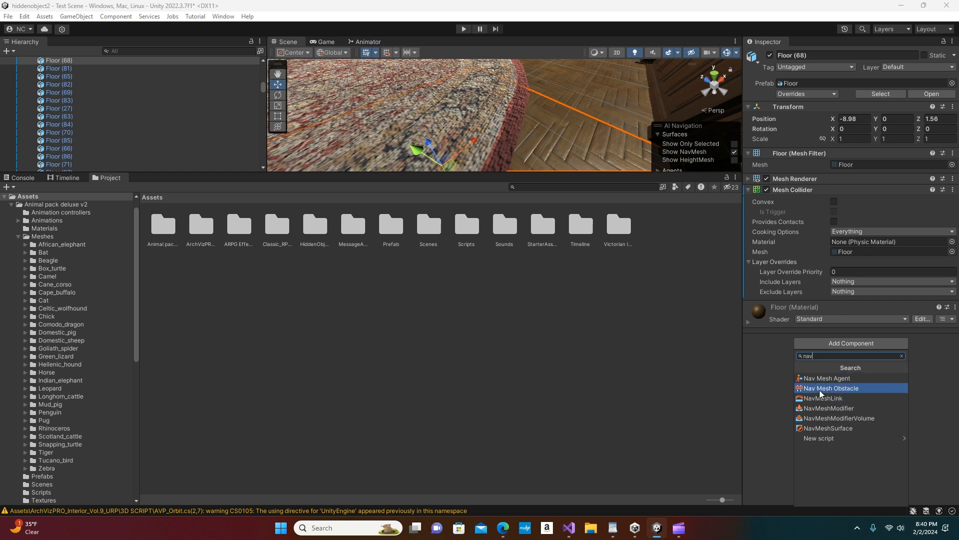
click(843, 429)
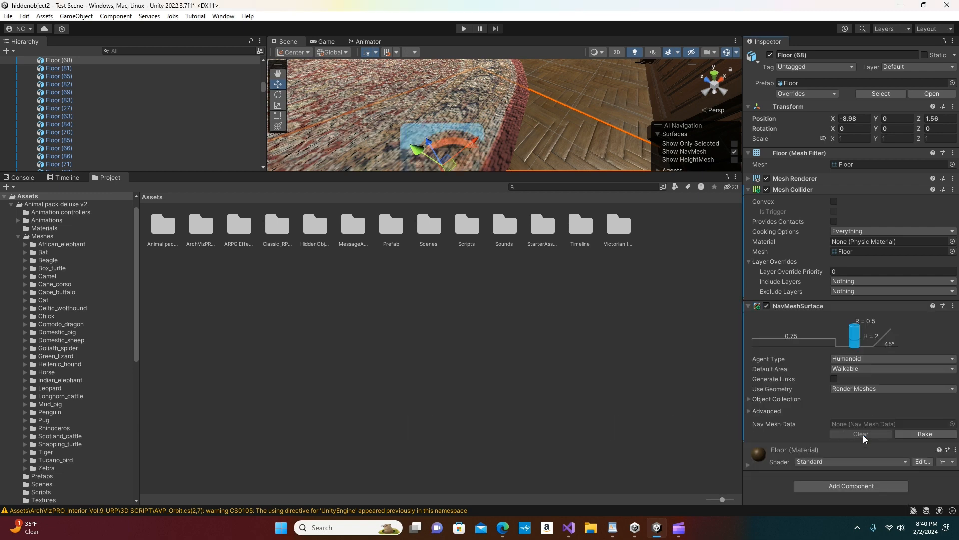
click(936, 439)
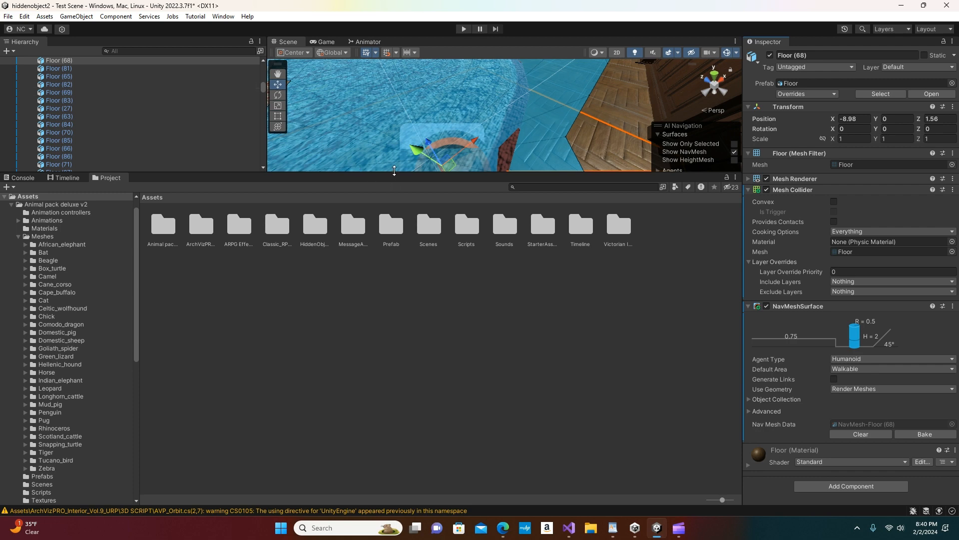
Examine the baked NavMesh coverage across the rug, the surrounding floor and the hallway near the cat
drag(394, 170, 394, 306)
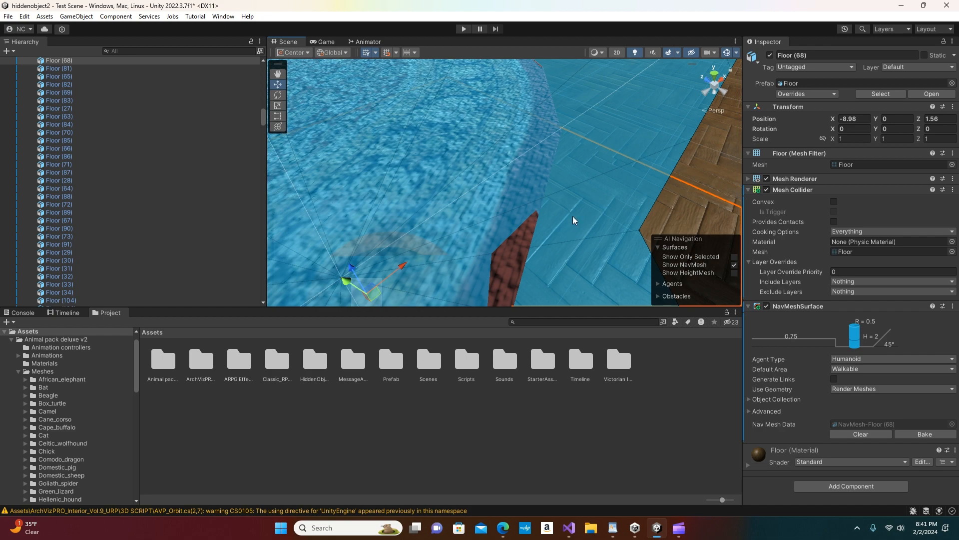
key(f)
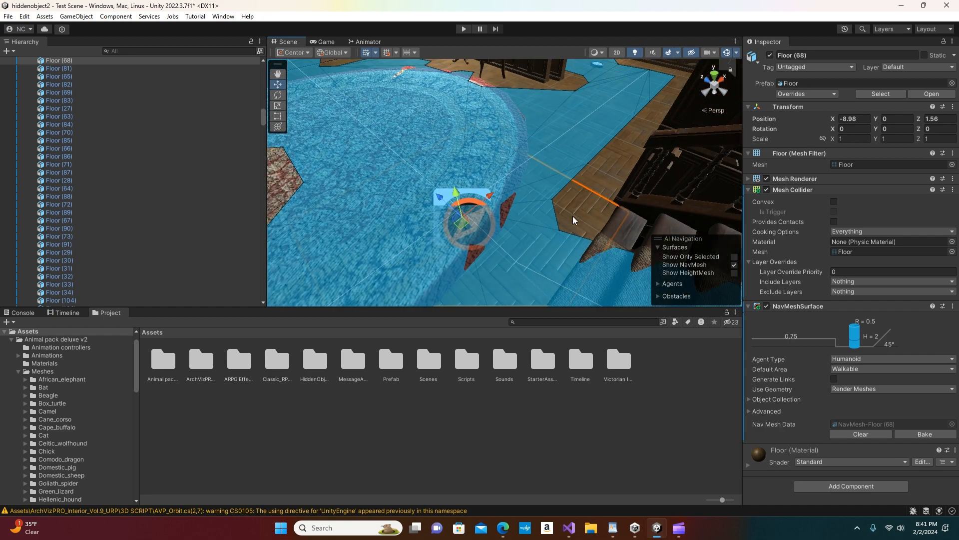
scroll(574, 218, up, 5)
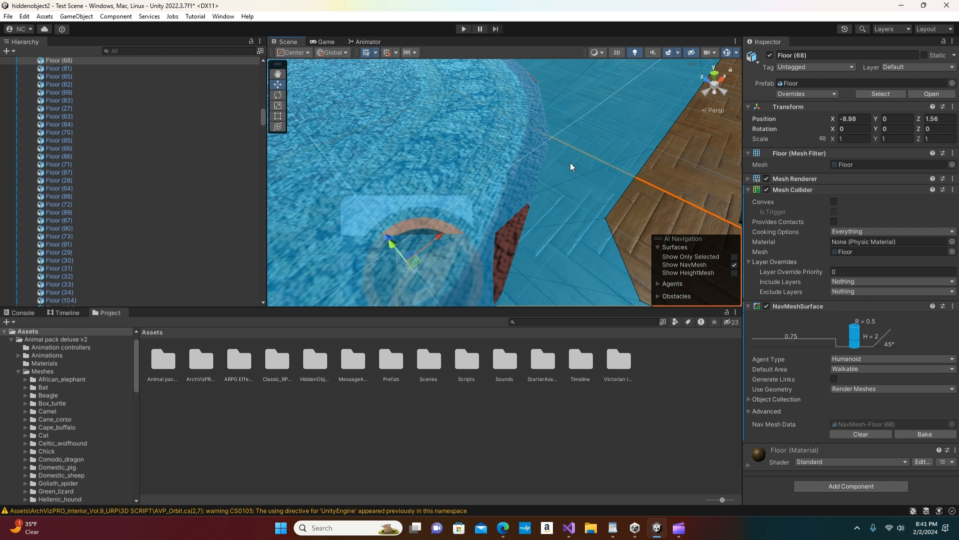
scroll(634, 182, down, 2)
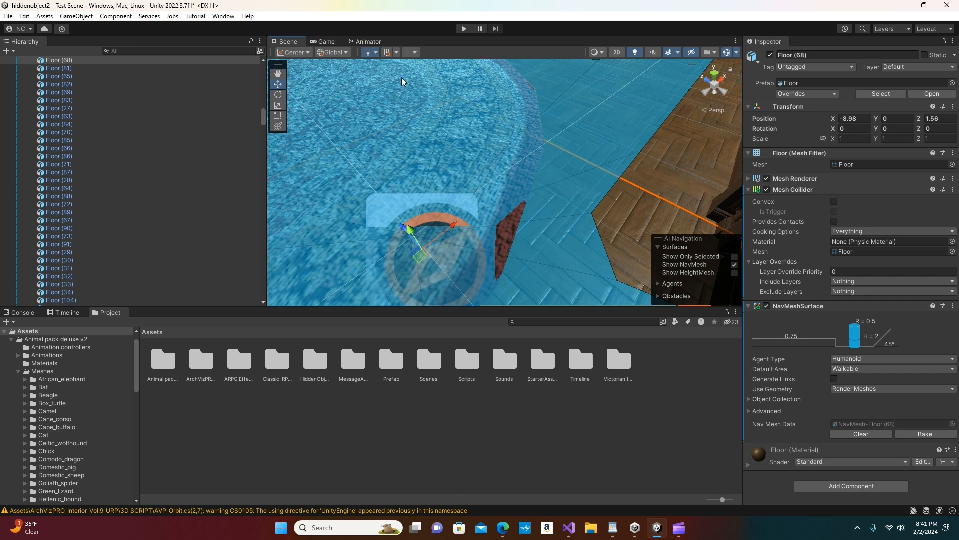
click(277, 74)
drag(632, 184, 618, 234)
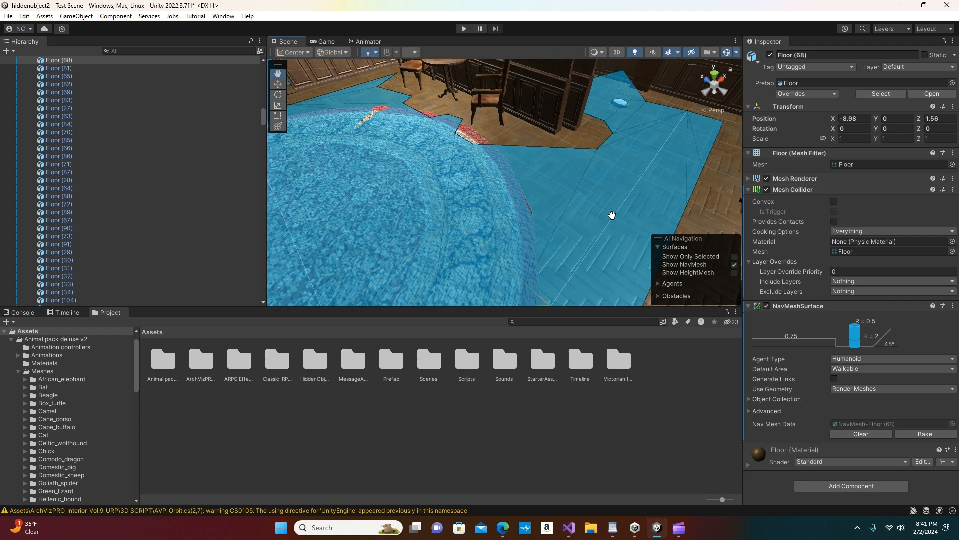
right_drag(612, 215, 442, 232)
drag(540, 213, 445, 217)
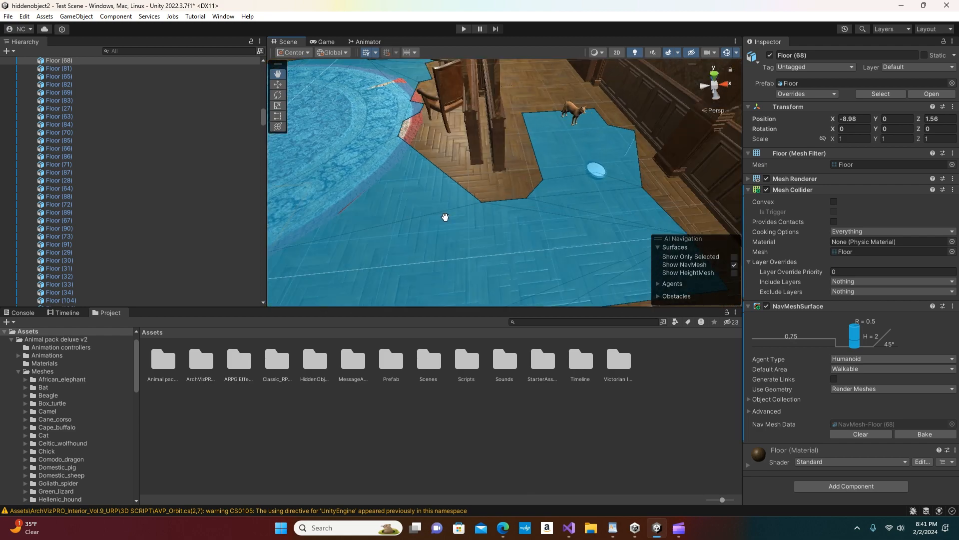
right_drag(474, 214, 475, 201)
drag(475, 202, 435, 204)
scroll(539, 203, up, 6)
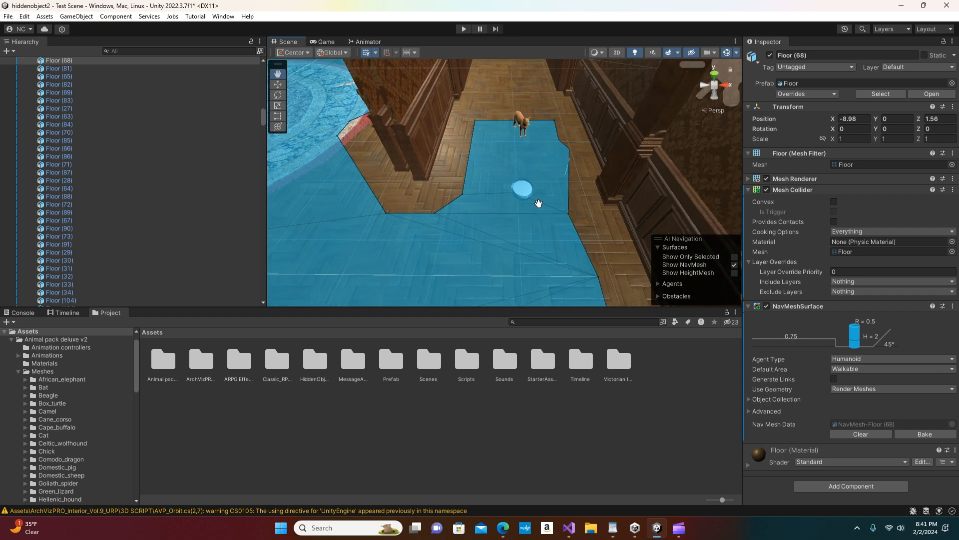
right_drag(538, 203, 501, 169)
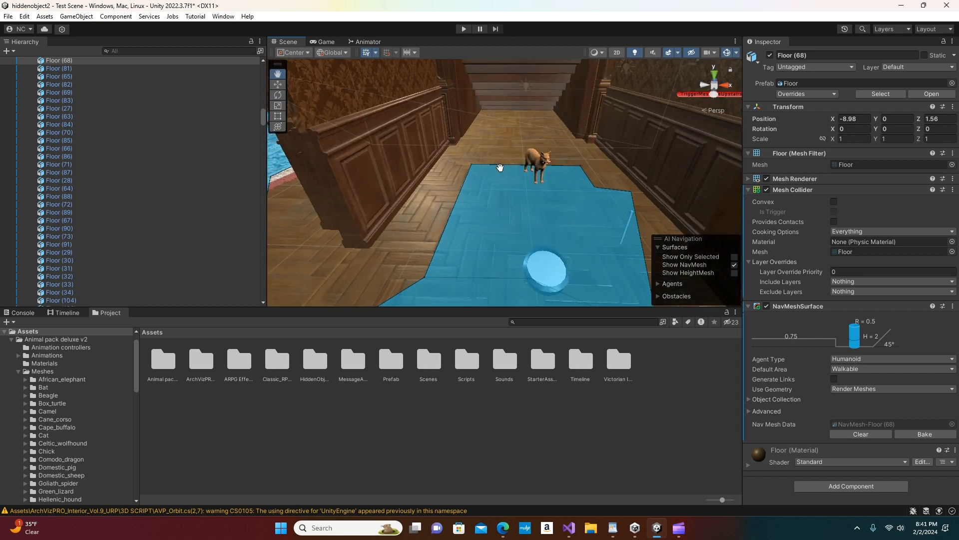
drag(502, 168, 492, 175)
Select the cat in the hallway and show its Nav Mesh Agent settings
click(278, 84)
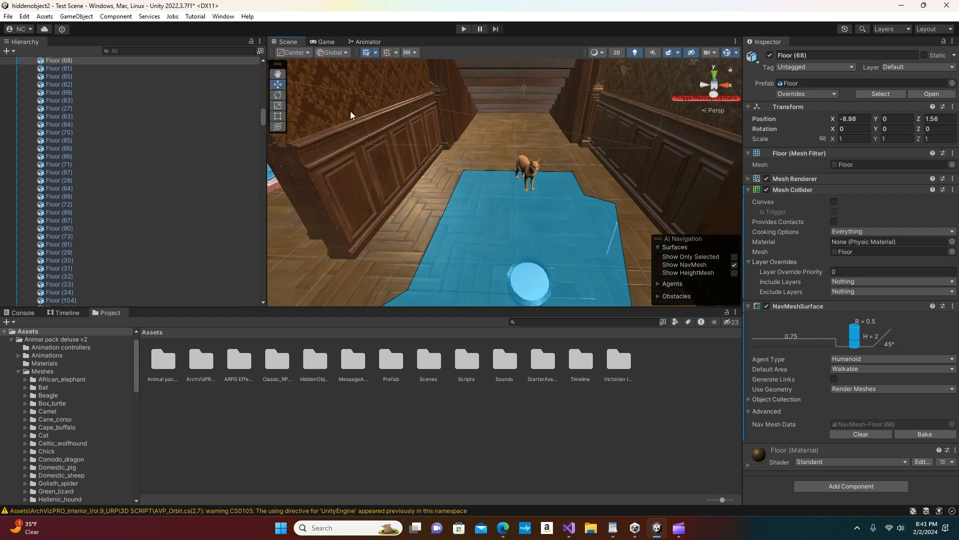
click(534, 171)
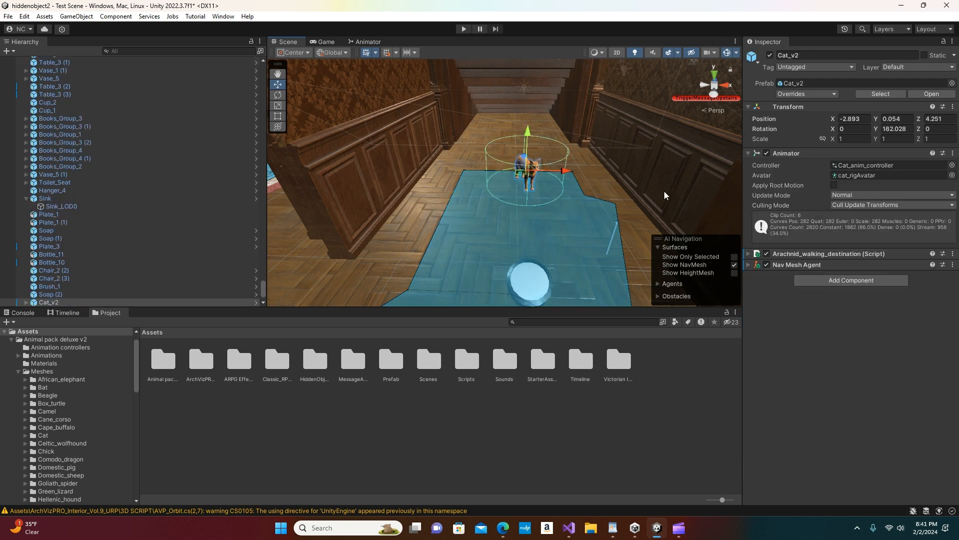
click(749, 265)
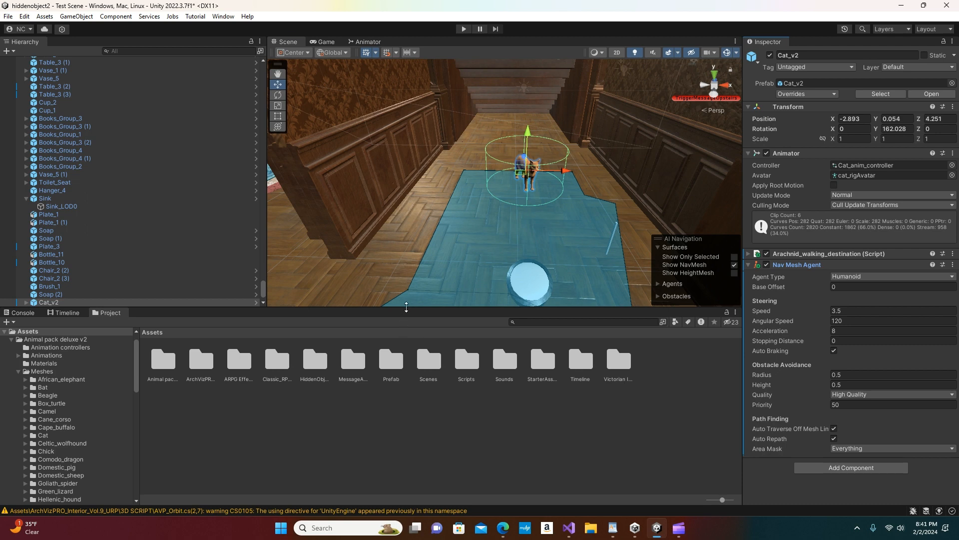
Inspect the cat's avatar and the cat_rig model in the Cat meshes folder, and reselect the cat in the scene
drag(407, 306, 428, 270)
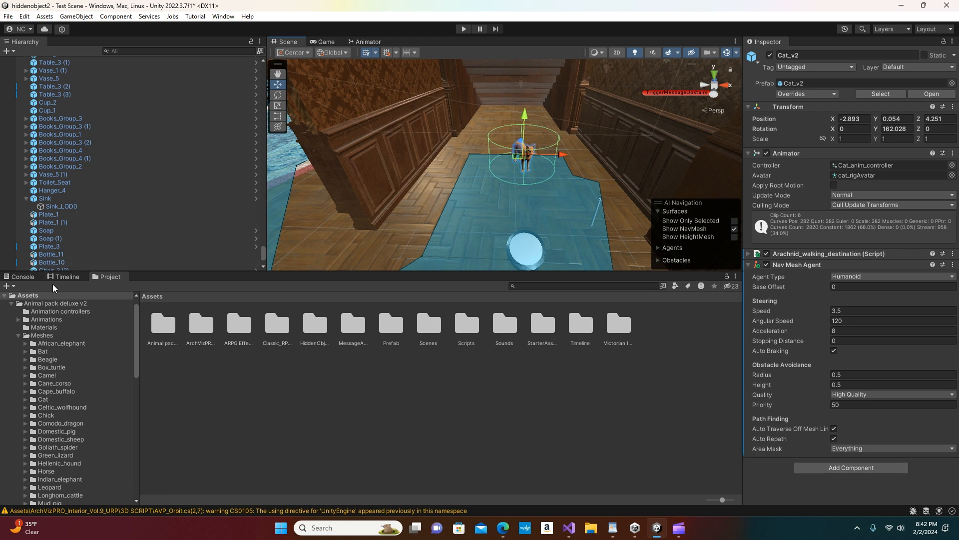
click(44, 400)
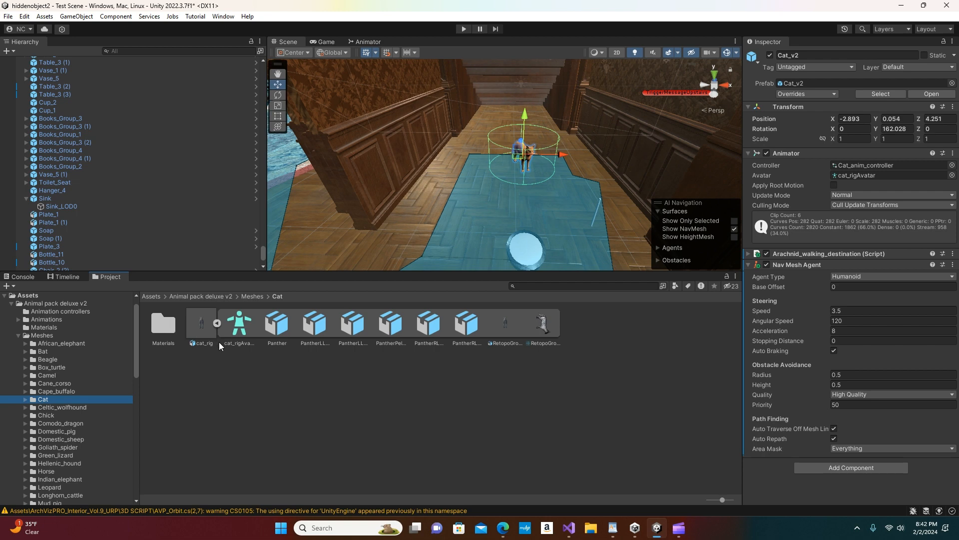
click(239, 321)
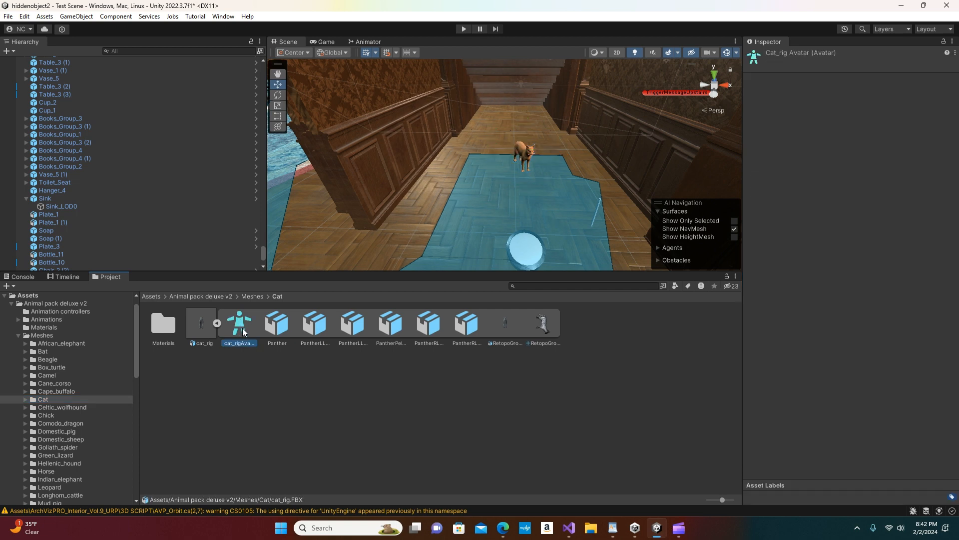
click(201, 325)
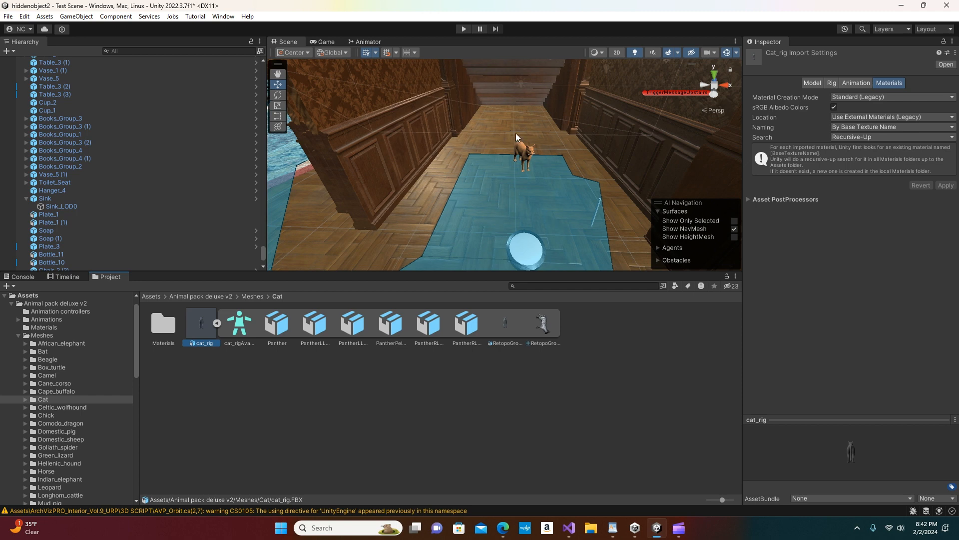
click(531, 154)
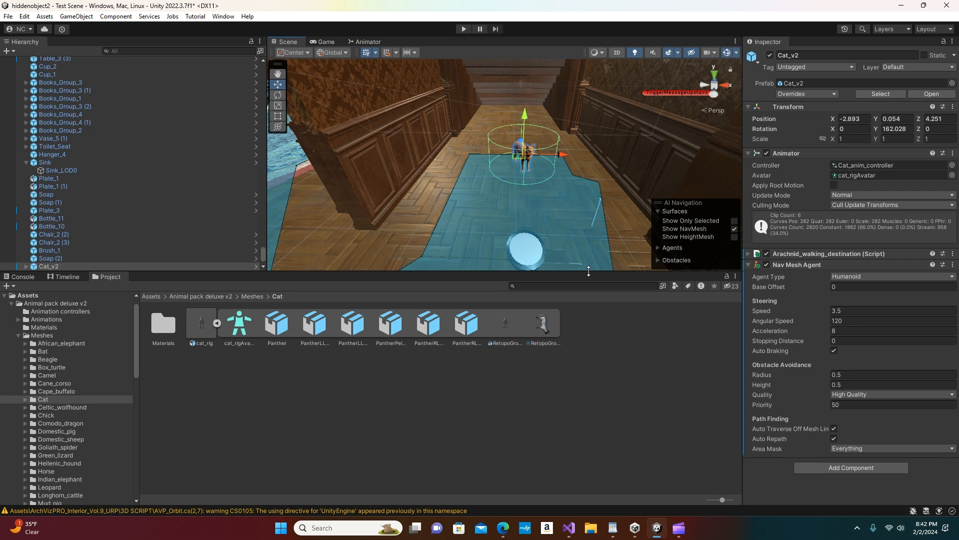
Run the scene in the Game view and maximize that view
drag(589, 270, 588, 339)
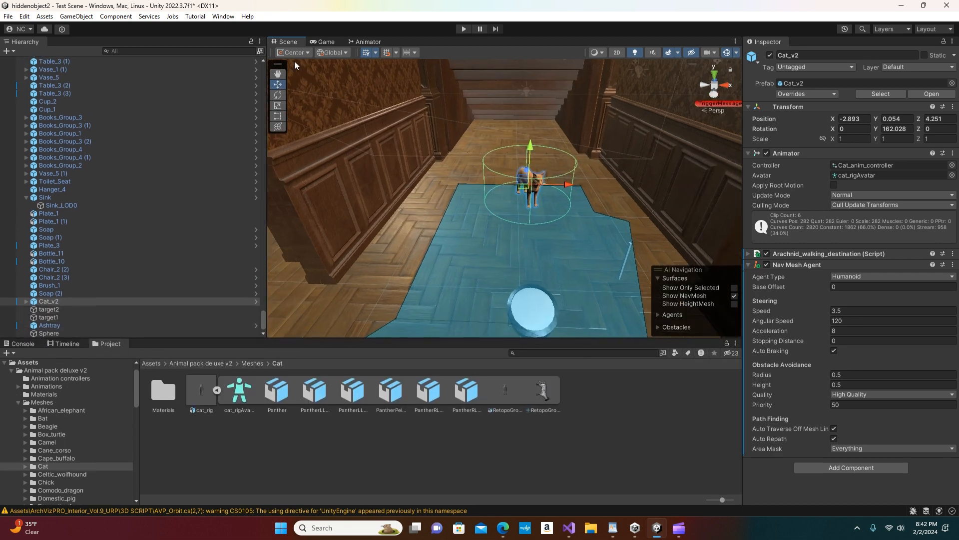
click(324, 41)
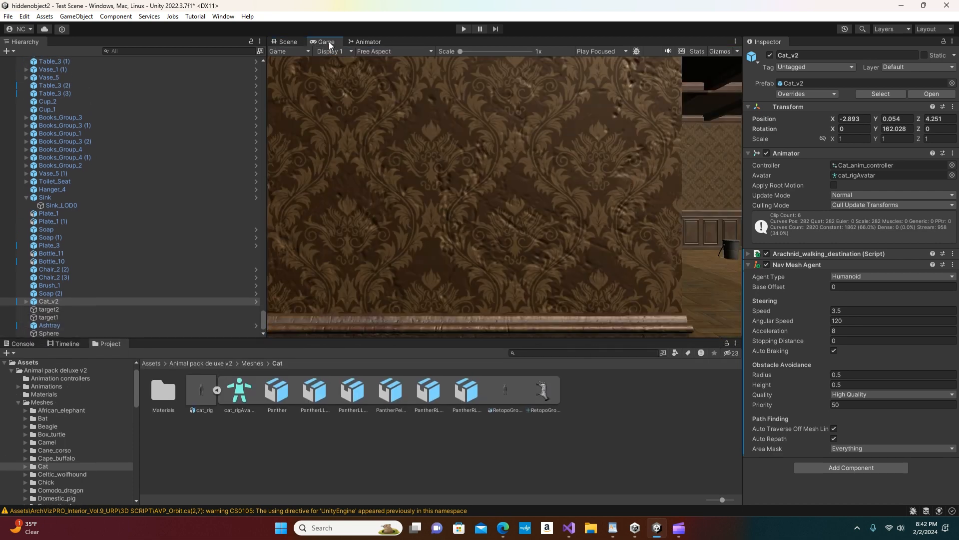
click(463, 29)
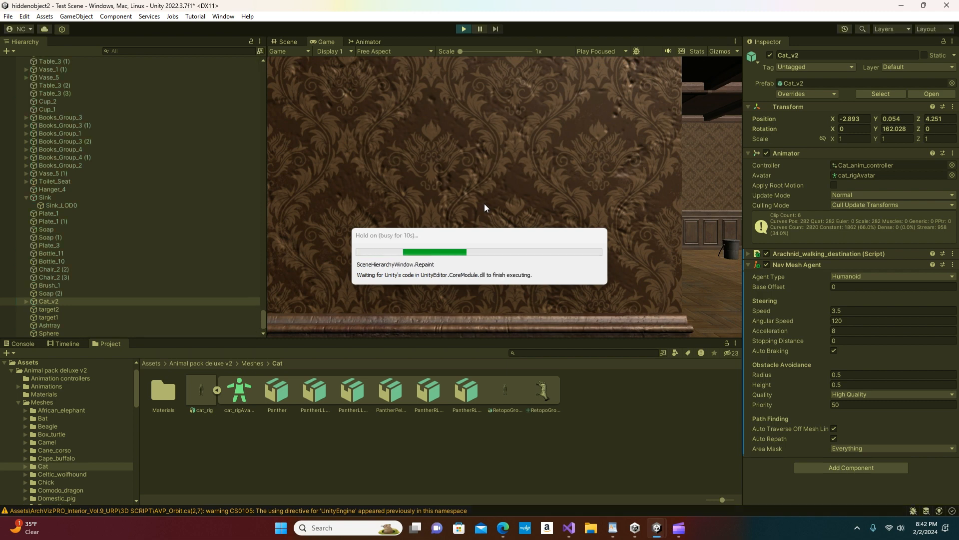
click(736, 41)
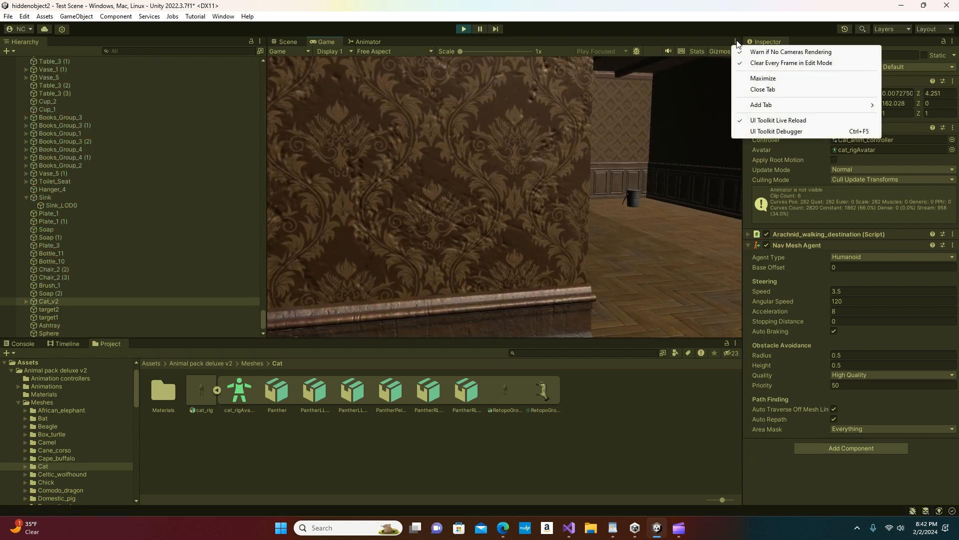
click(761, 79)
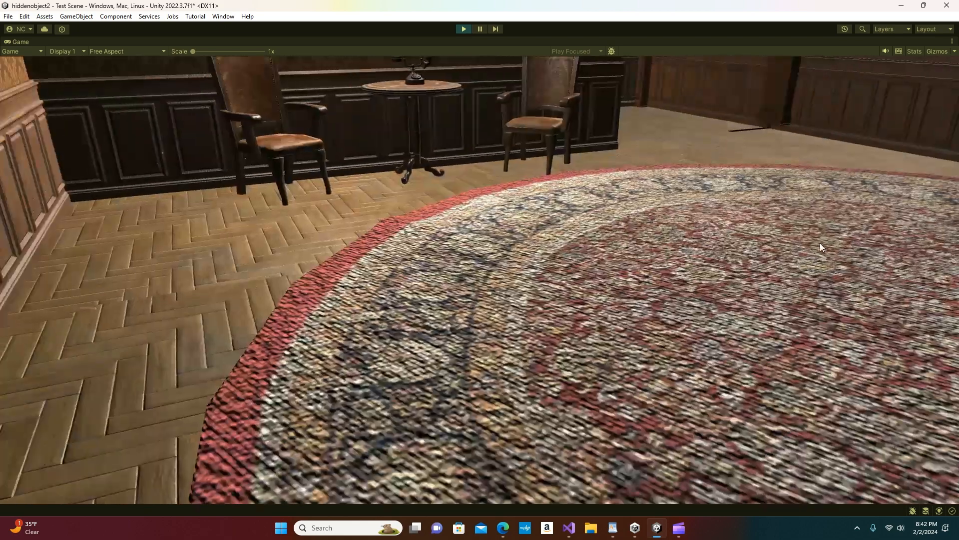
Walk through the running scene past the chairs and telephone table toward the hallway, and stop the play test
key(w)
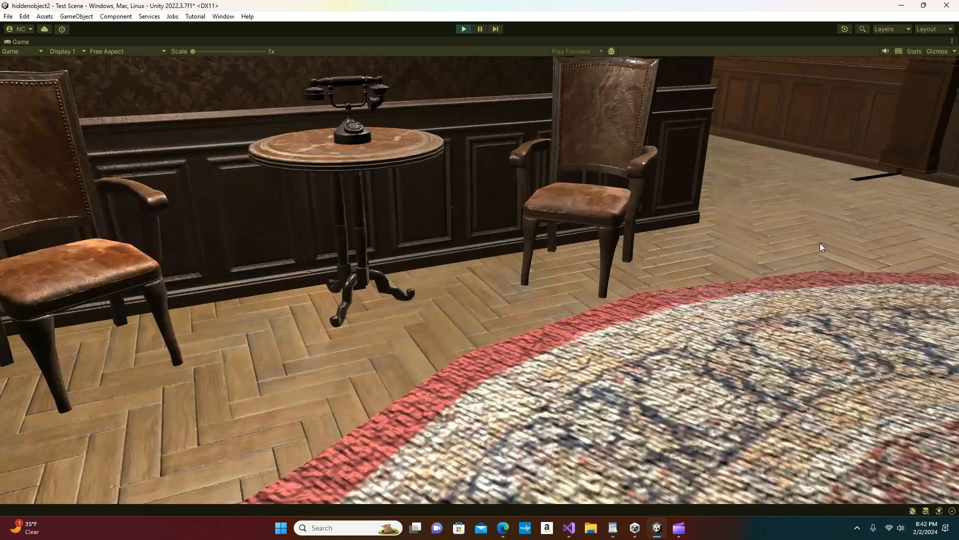
key(d)
key(w)
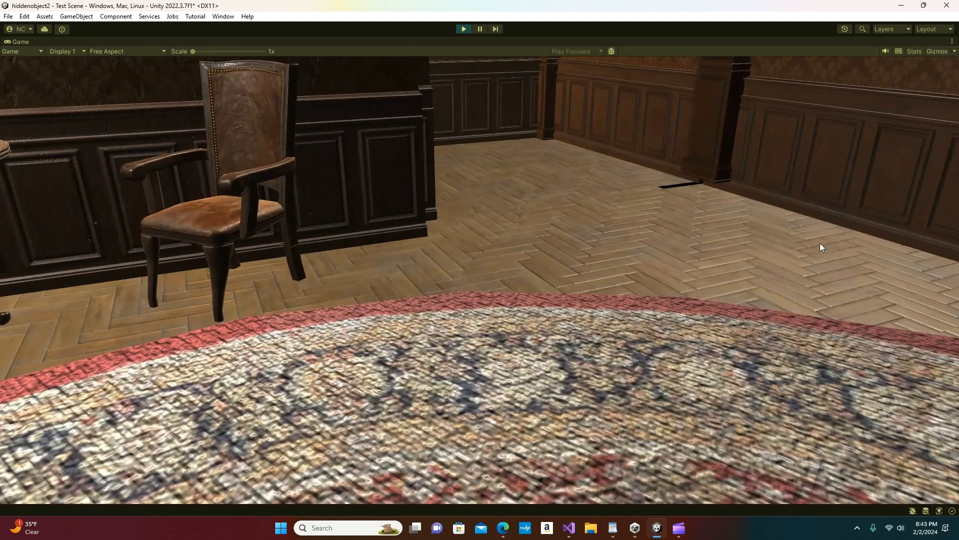
key(w)
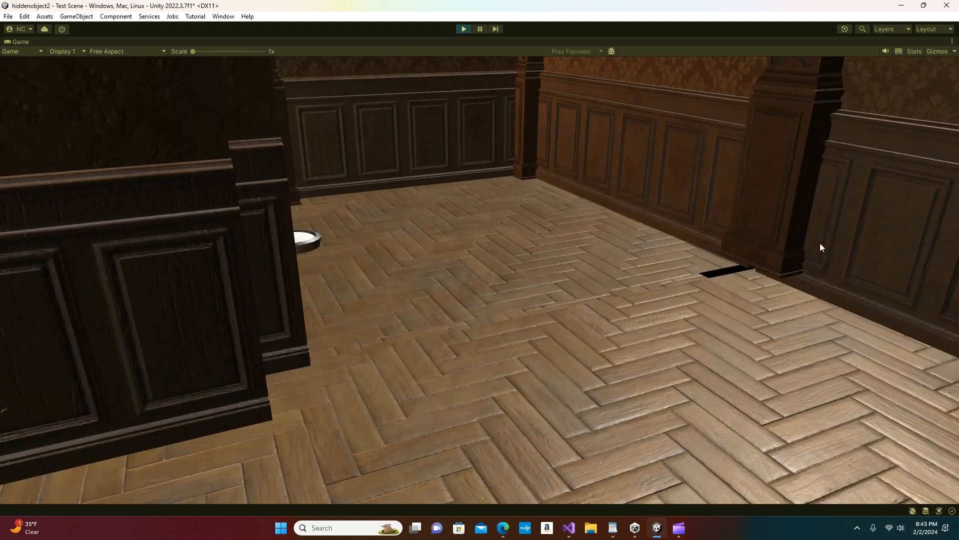
key(w)
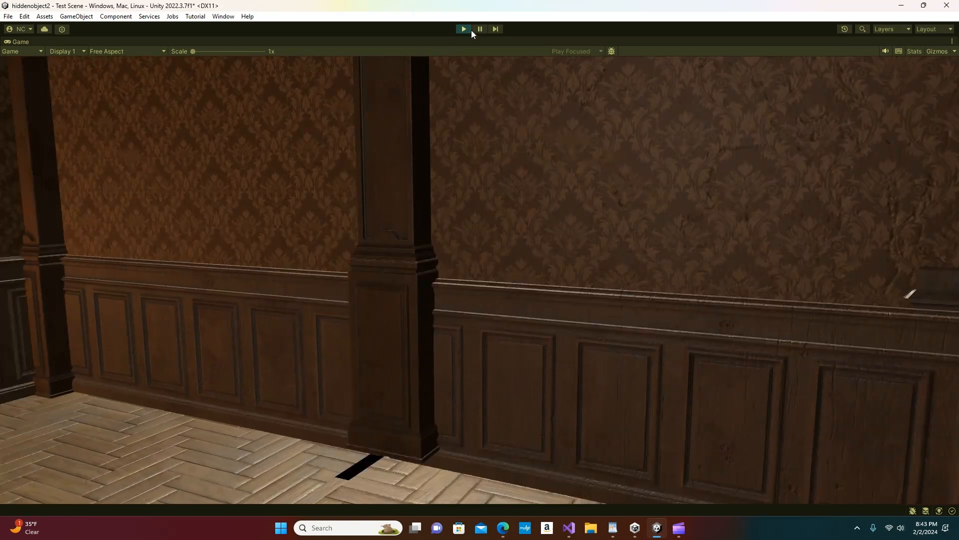
click(466, 29)
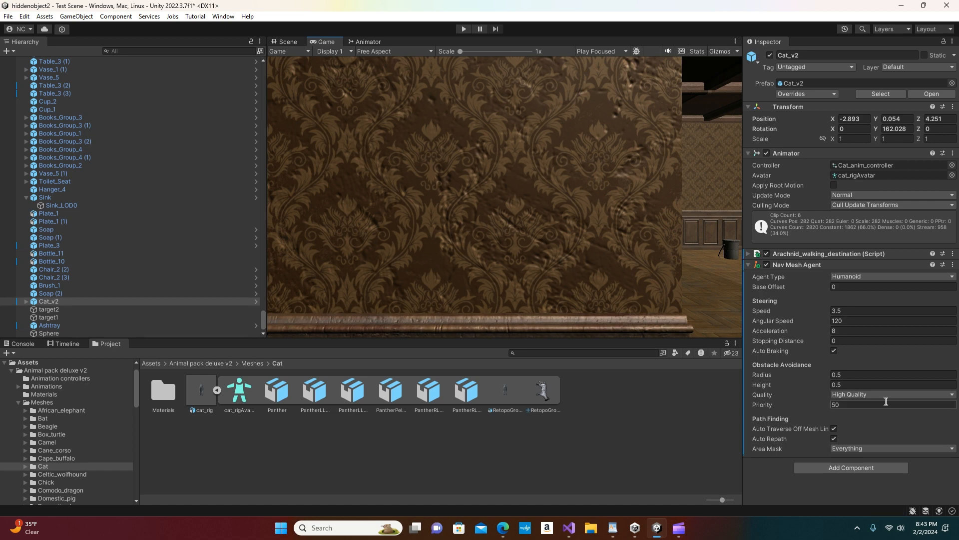
Set the speed of the cat's Nav Mesh Agent to 1.5
click(849, 310)
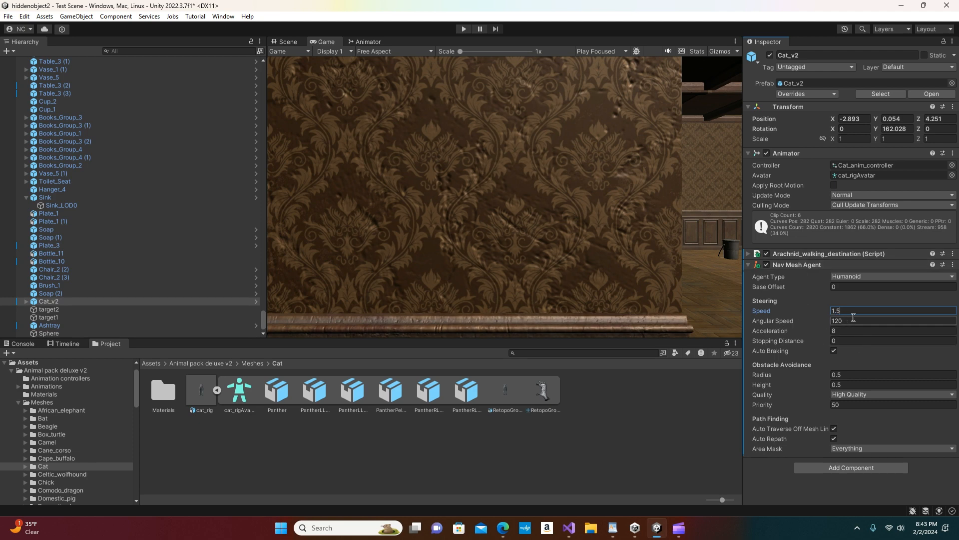
click(835, 319)
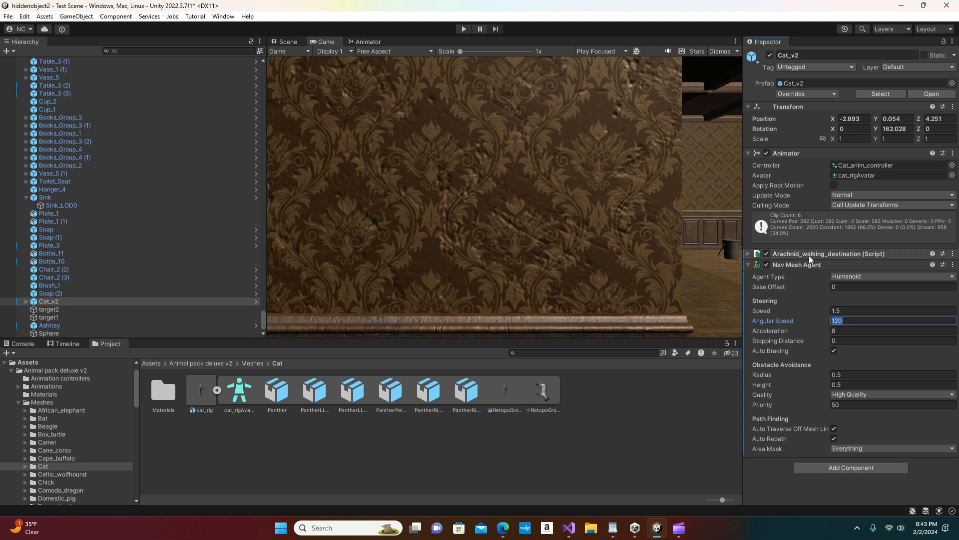
Expand the cat's Arachnid_walking_destination script and trace which scene object its Anim field references
click(748, 254)
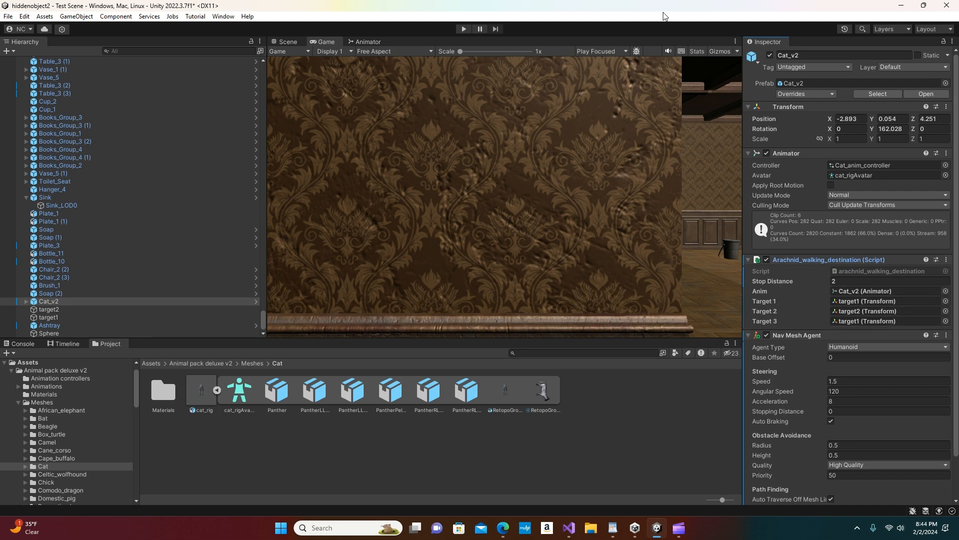
click(853, 292)
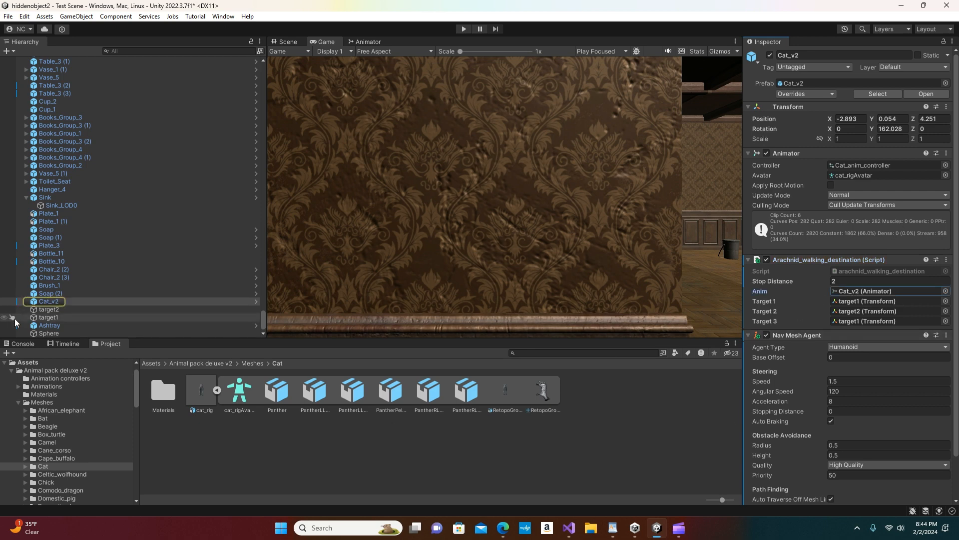
click(56, 301)
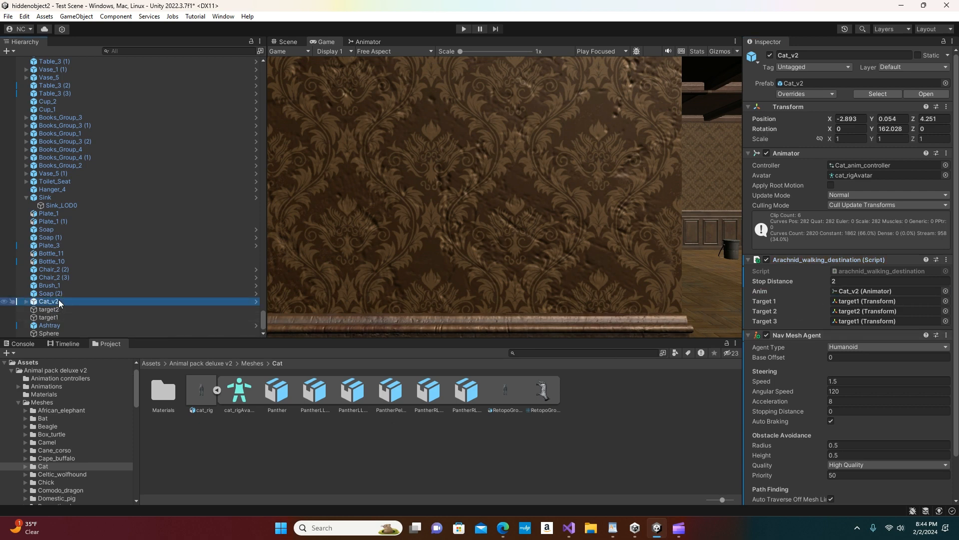
click(866, 292)
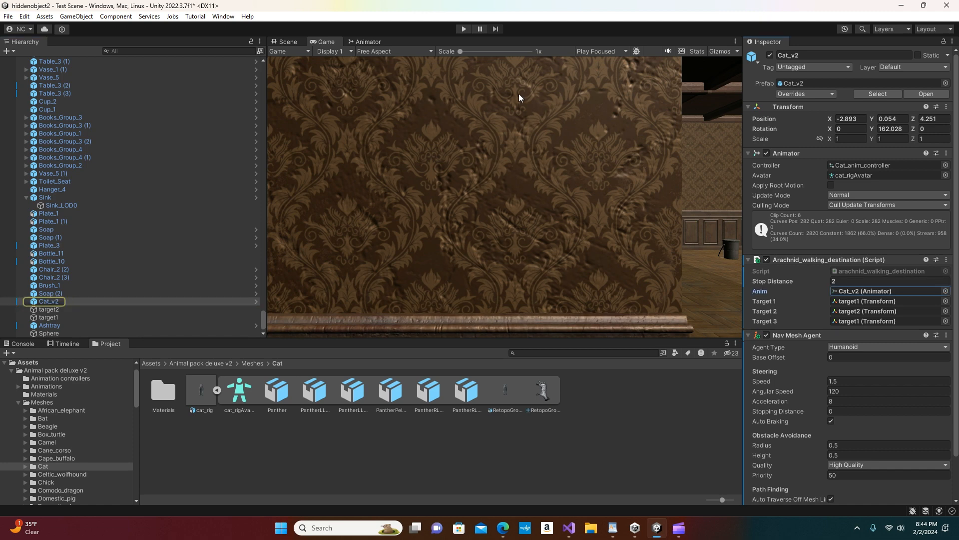
Open the cat's animation controller graph, widen the graph area, and inspect the drink and idle states
click(365, 42)
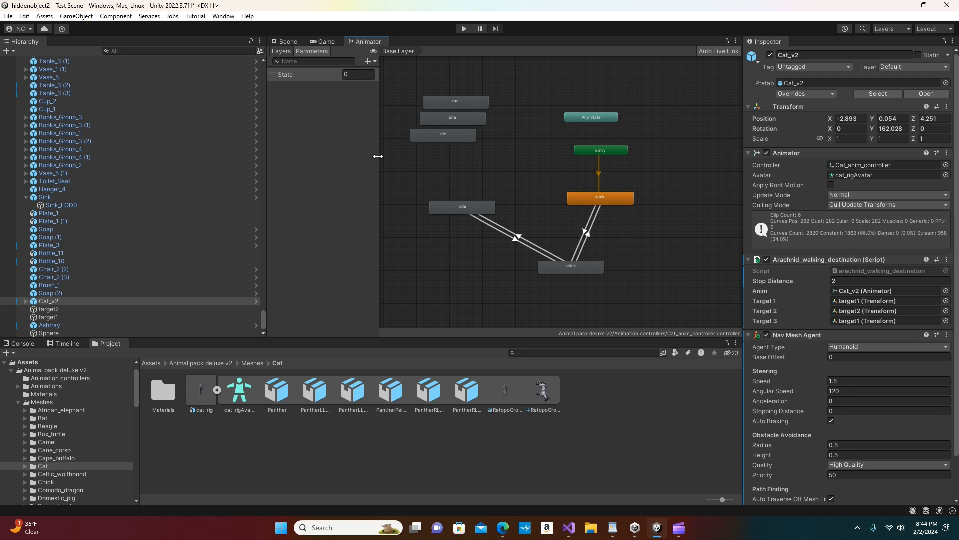
drag(377, 157, 341, 156)
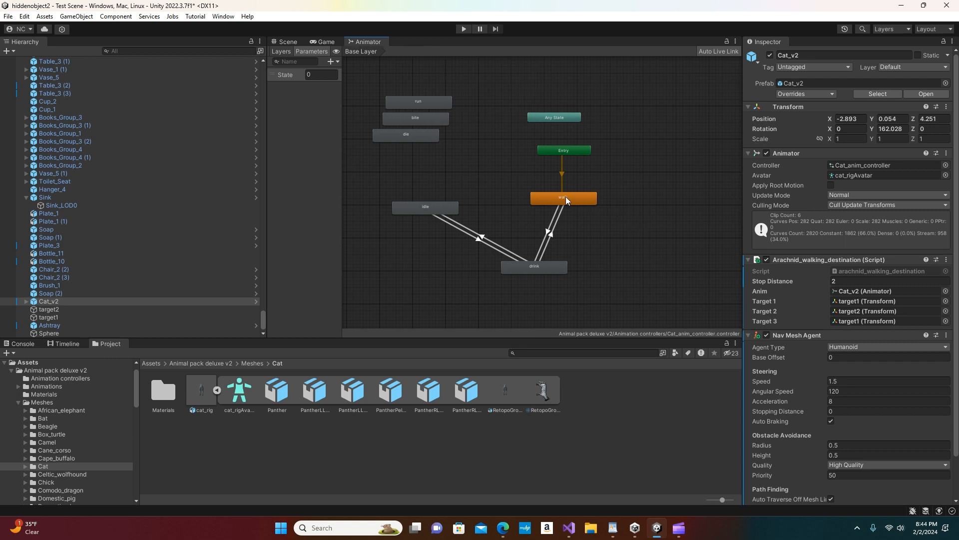
click(544, 271)
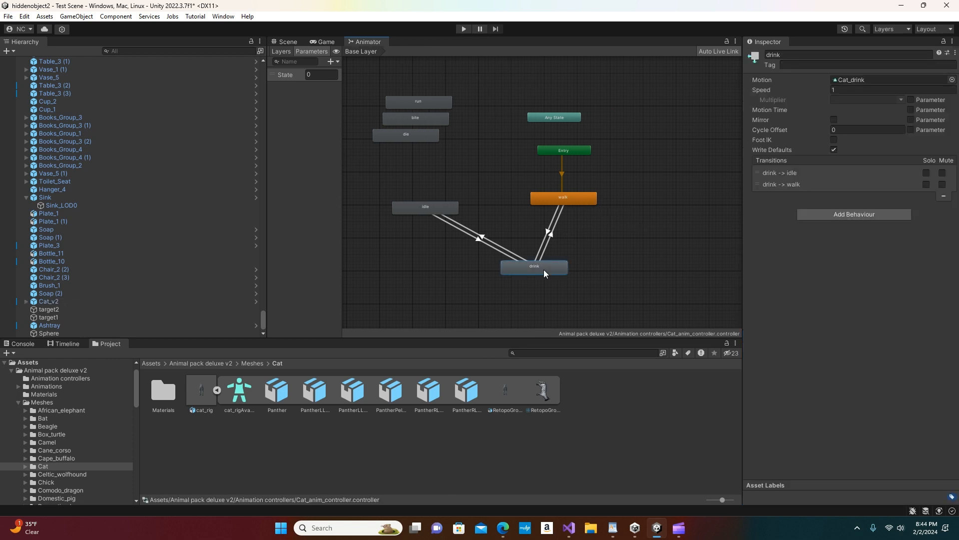
click(434, 212)
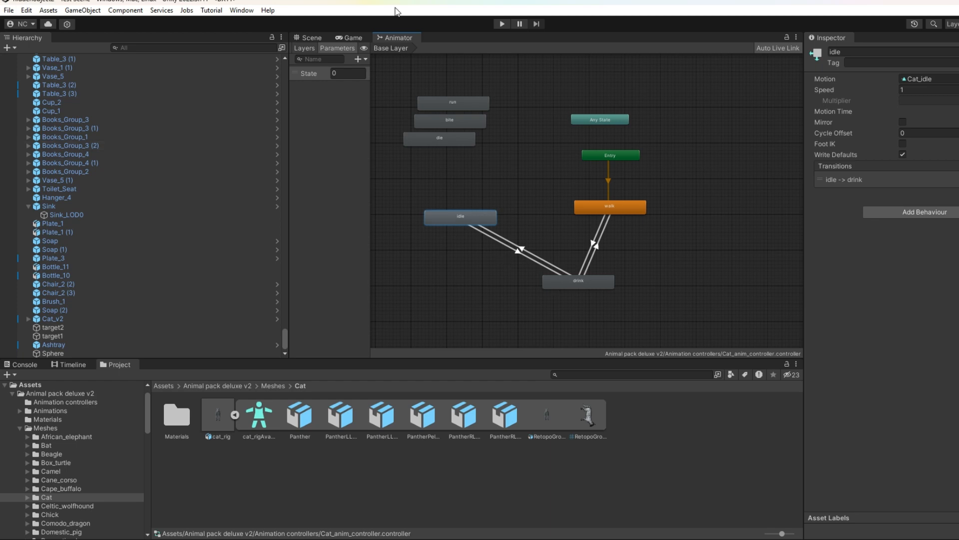
mouse_move(781, 537)
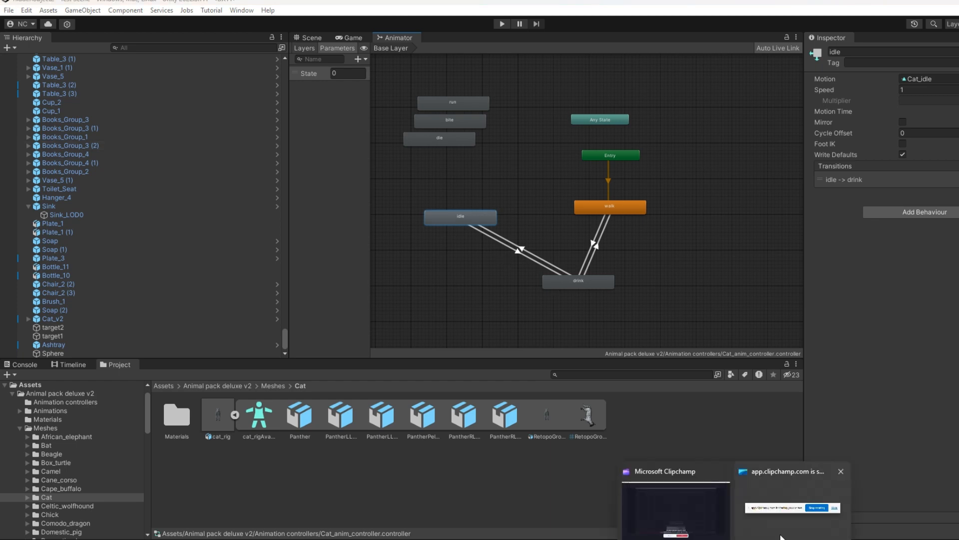